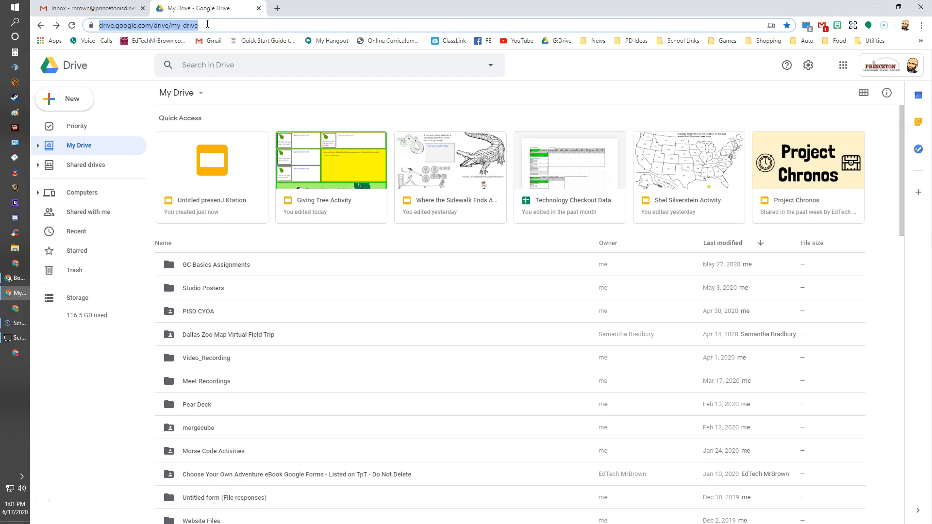
Step: Create a new blank presentation through slides.new and title it "J.K. Rowling Activity"
{"action": "type", "text": "slides.new"}
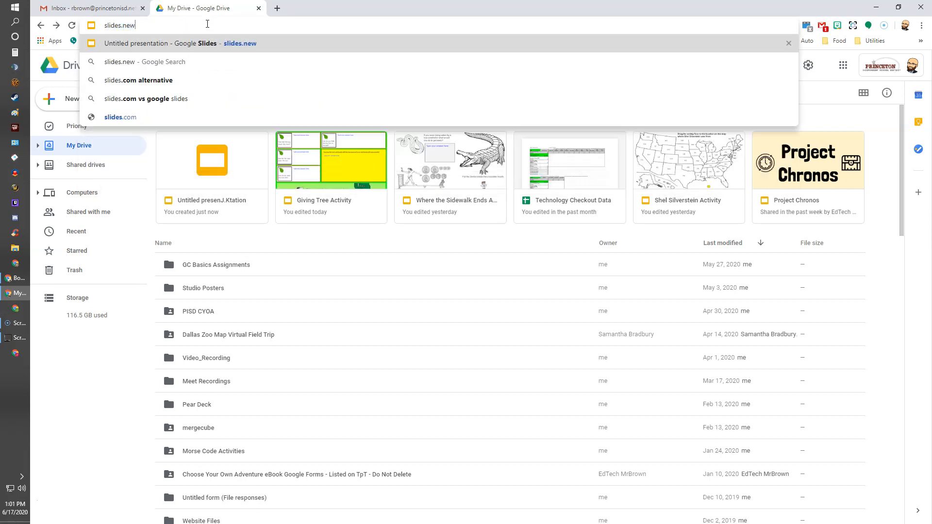
{"action": "key", "text": "Return"}
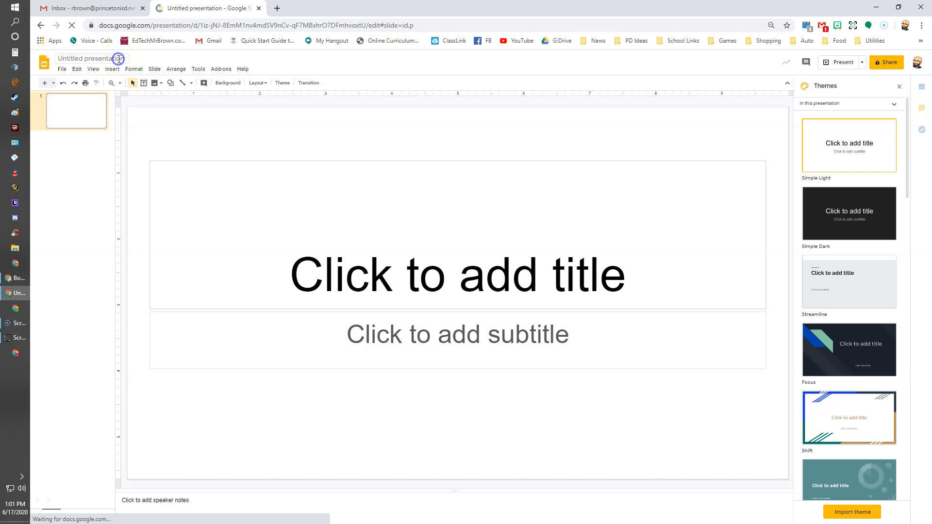
{"action": "left_click", "coordinate": [118, 60]}
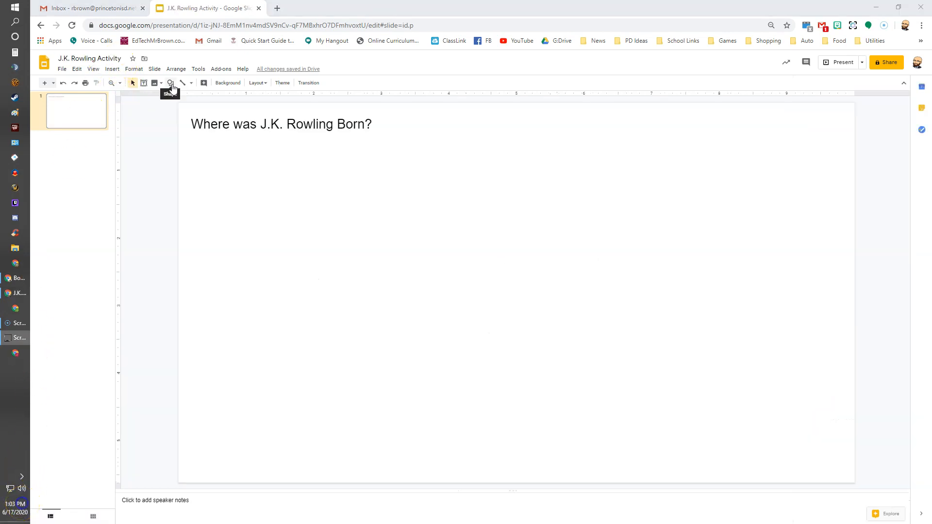
Step: Draw a rectangle shape around the "Where was J.K. Rowling Born?" question, leaving space for an answer beneath it
{"action": "left_click", "coordinate": [171, 83]}
{"action": "mouse_move", "coordinate": [180, 97]}
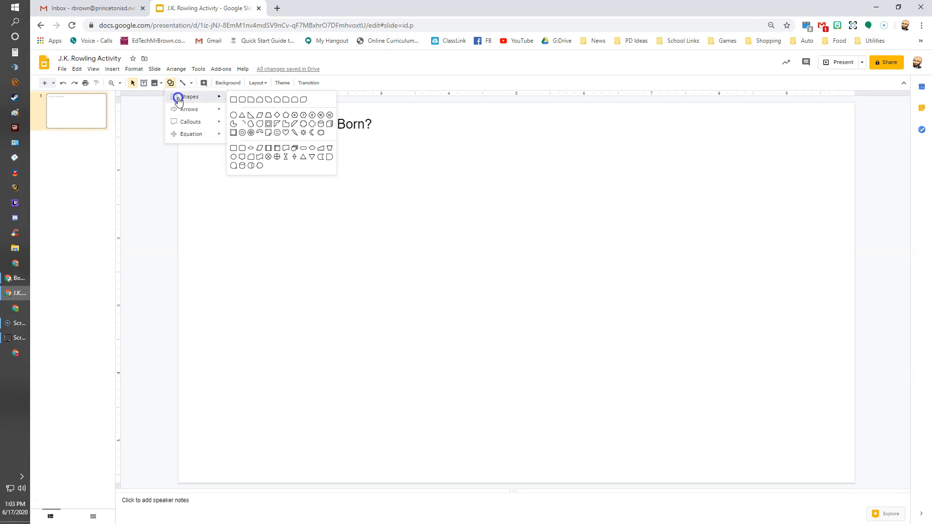
{"action": "left_click", "coordinate": [233, 100]}
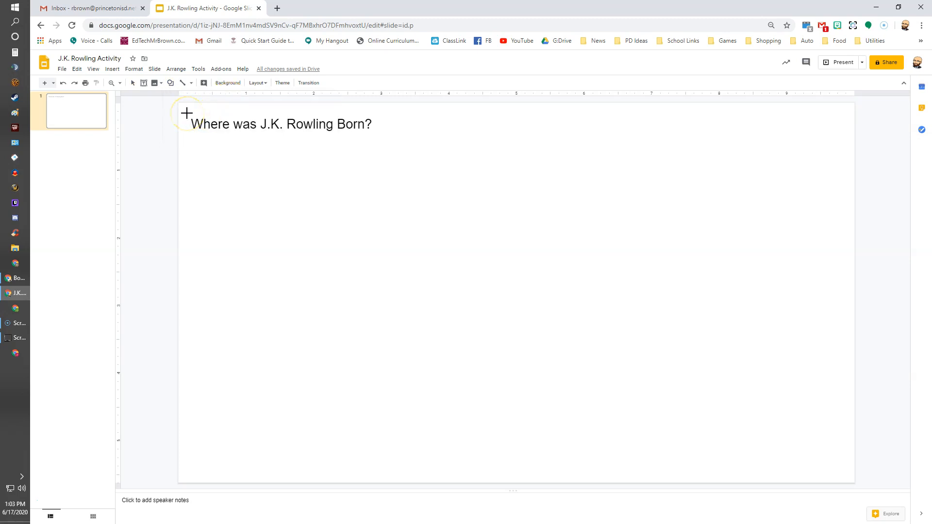
{"action": "left_click_drag", "start_coordinate": [188, 117], "coordinate": [377, 205]}
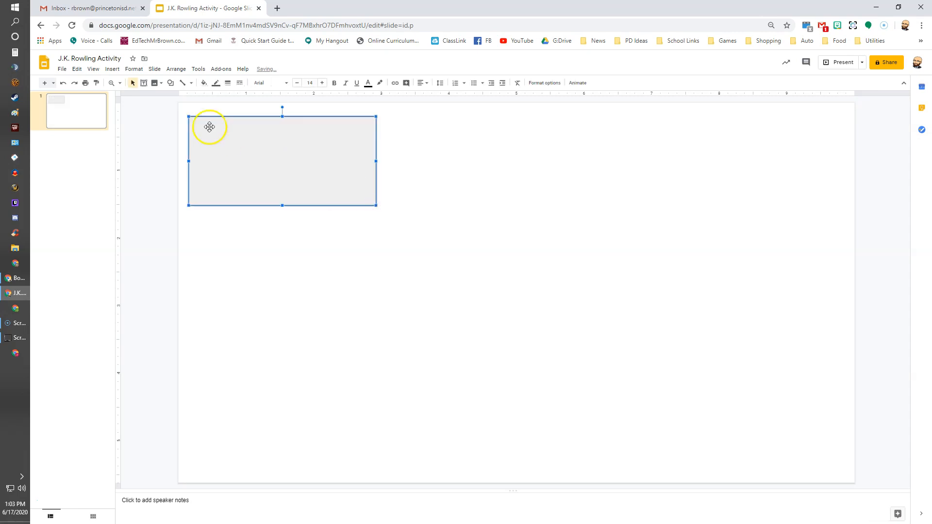
Step: Make the question rectangle's fill transparent and set its border weight to 2px
{"action": "left_click", "coordinate": [205, 83]}
{"action": "left_click", "coordinate": [260, 111]}
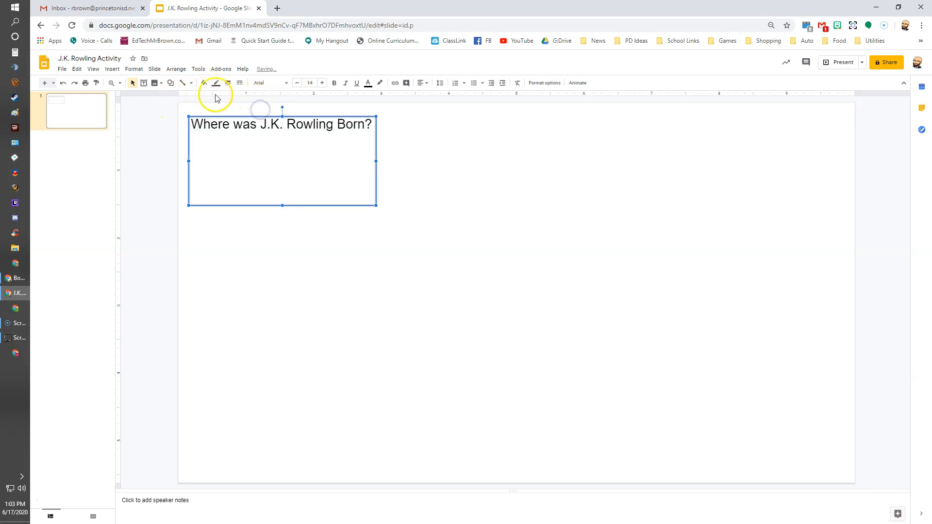
{"action": "left_click", "coordinate": [228, 84]}
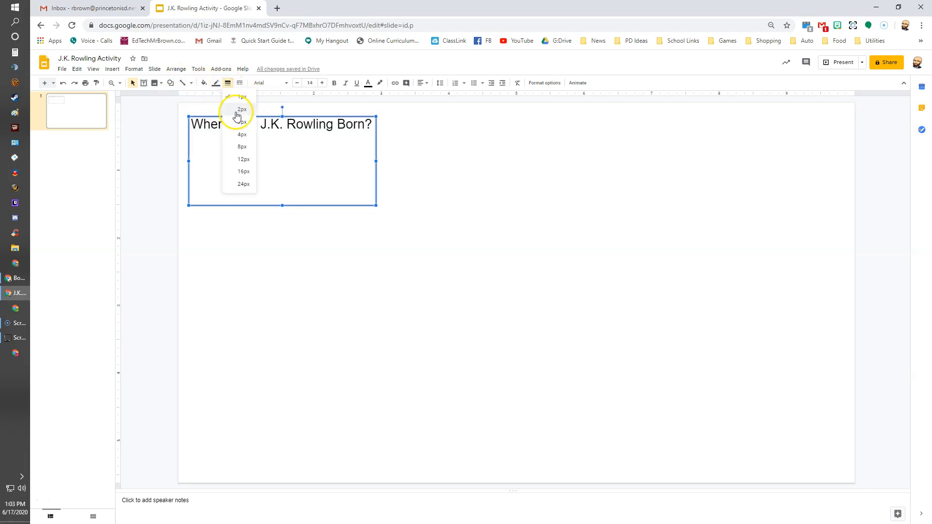
{"action": "left_click", "coordinate": [238, 111]}
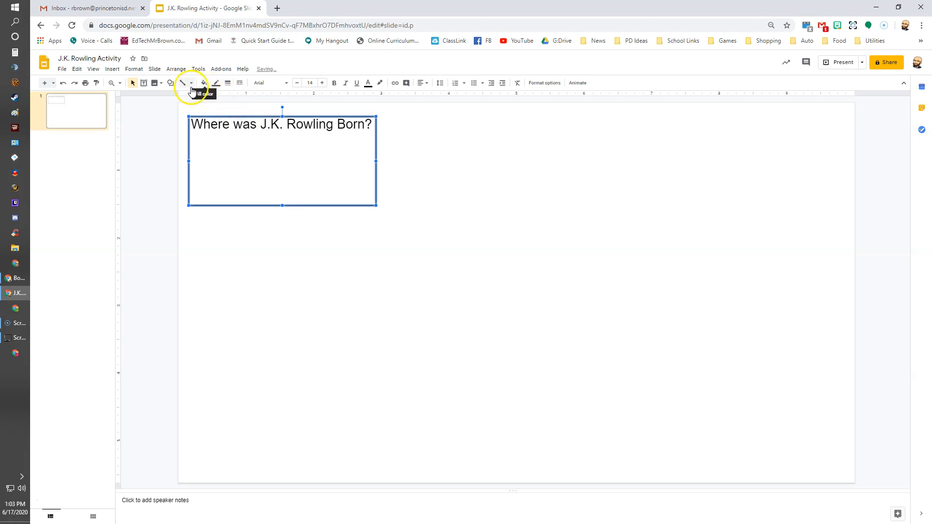
{"action": "left_click", "coordinate": [421, 179]}
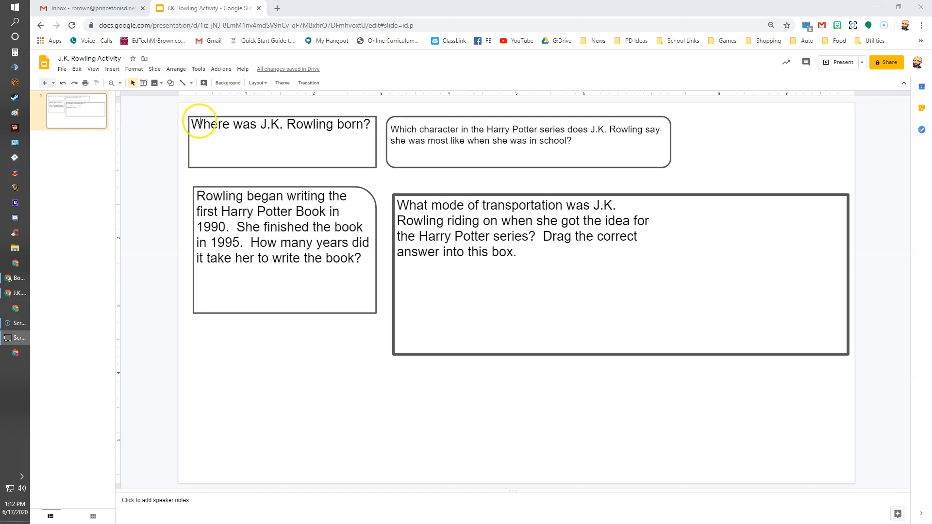
Step: Capture a rectangular screen snip of the entire slide and open it in Snip & Sketch
{"action": "key", "text": "super+shift+s"}
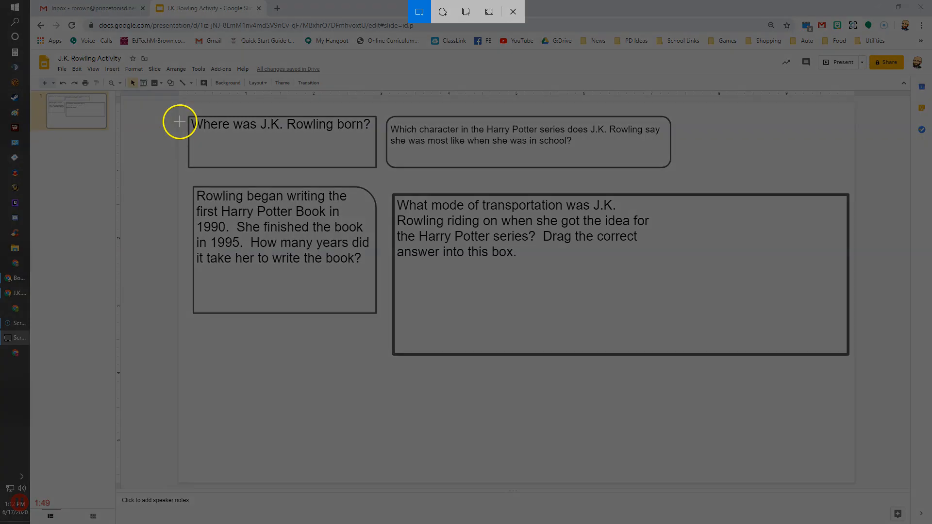
{"action": "left_click_drag", "start_coordinate": [178, 103], "coordinate": [854, 482]}
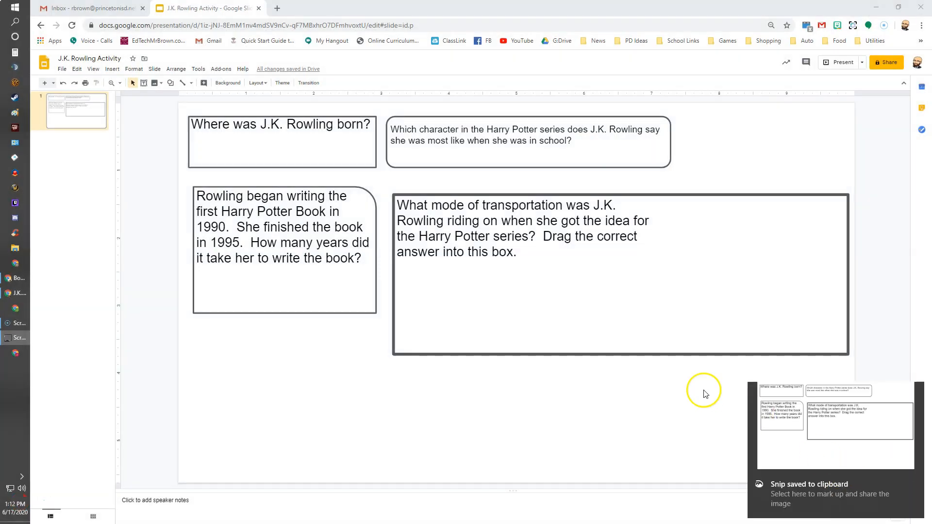
{"action": "left_click", "coordinate": [810, 437]}
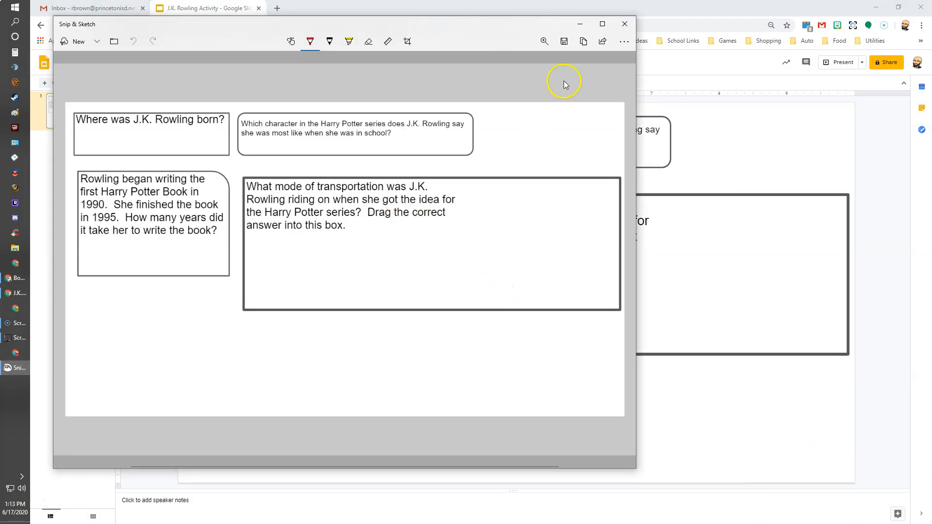
Step: Save the slide snip as a PNG named "jkrowlingactivty" in the Pictures folder and close Snip & Sketch
{"action": "left_click", "coordinate": [563, 43]}
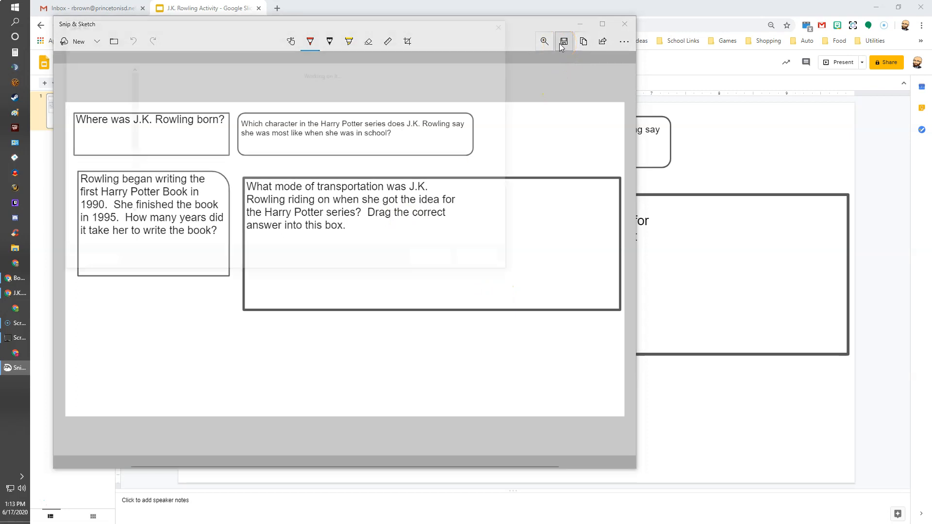
{"action": "type", "text": "jkrowlingactivty"}
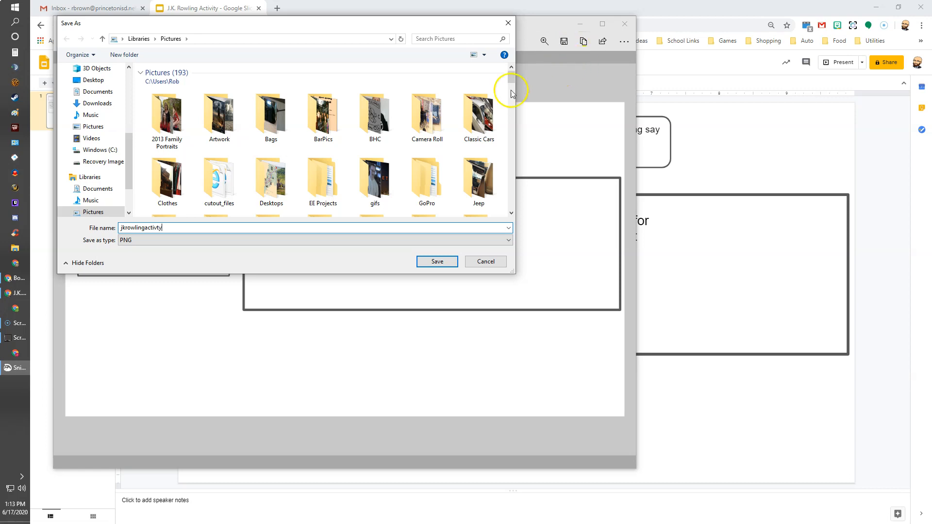
{"action": "left_click", "coordinate": [427, 261]}
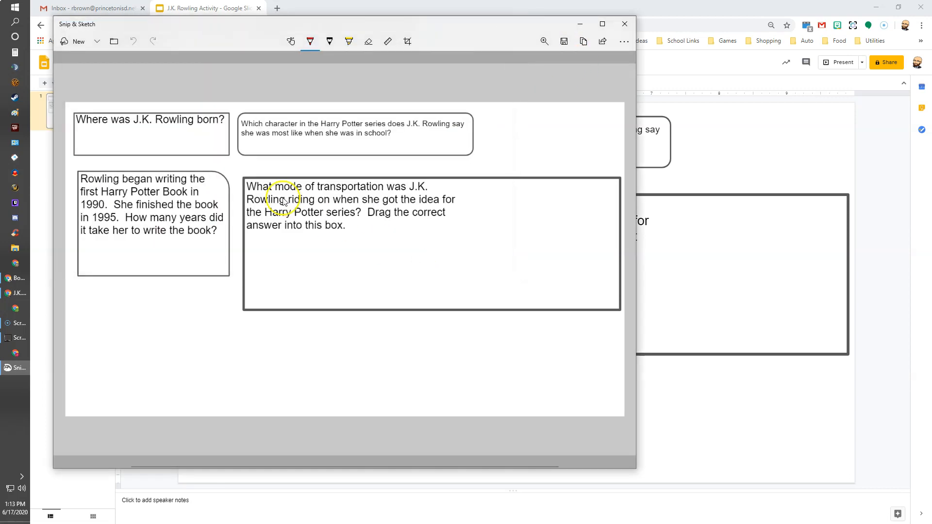
{"action": "left_click", "coordinate": [624, 23]}
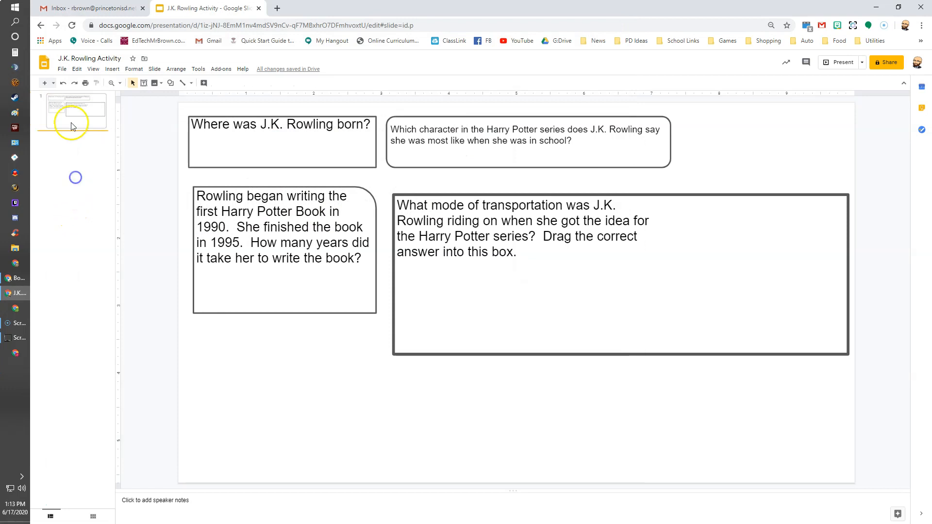
Step: Add a blank second slide and set its background to the saved jkrowlingactivty image
{"action": "left_click", "coordinate": [53, 83]}
{"action": "left_click", "coordinate": [117, 229]}
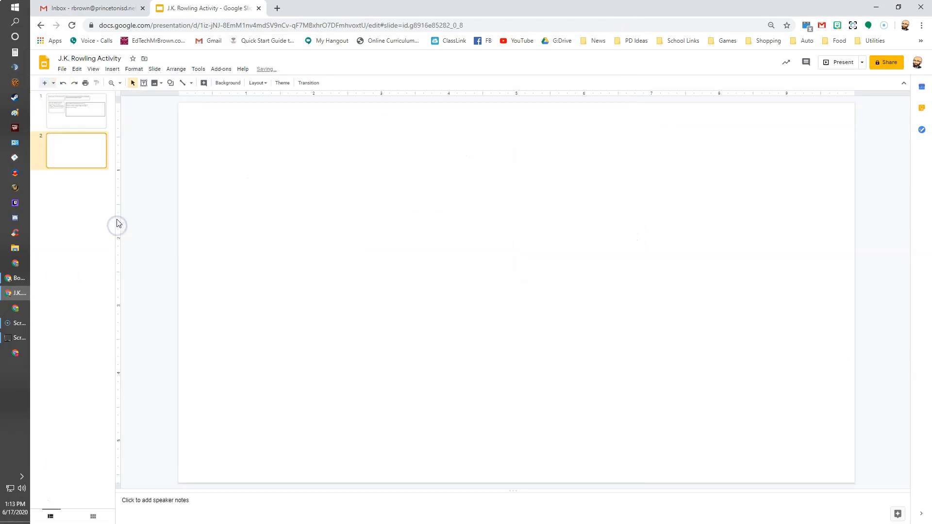
{"action": "left_click", "coordinate": [227, 82]}
{"action": "left_click", "coordinate": [495, 286]}
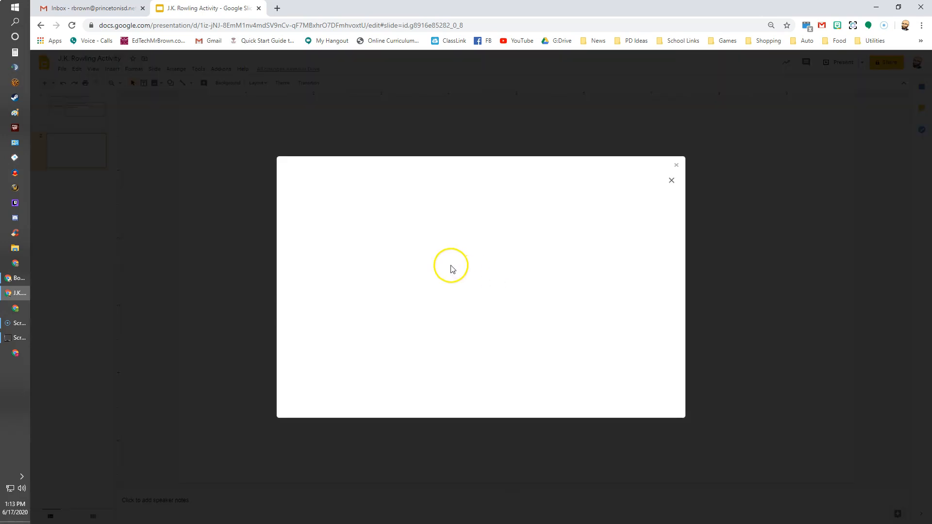
{"action": "left_click", "coordinate": [475, 339]}
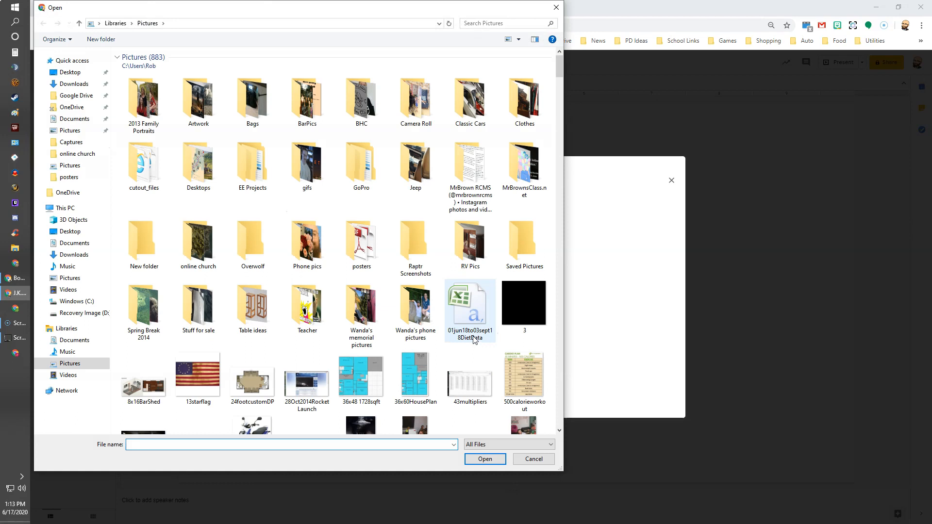
{"action": "type", "text": "jk"}
{"action": "key", "text": "Down"}
{"action": "key", "text": "Return"}
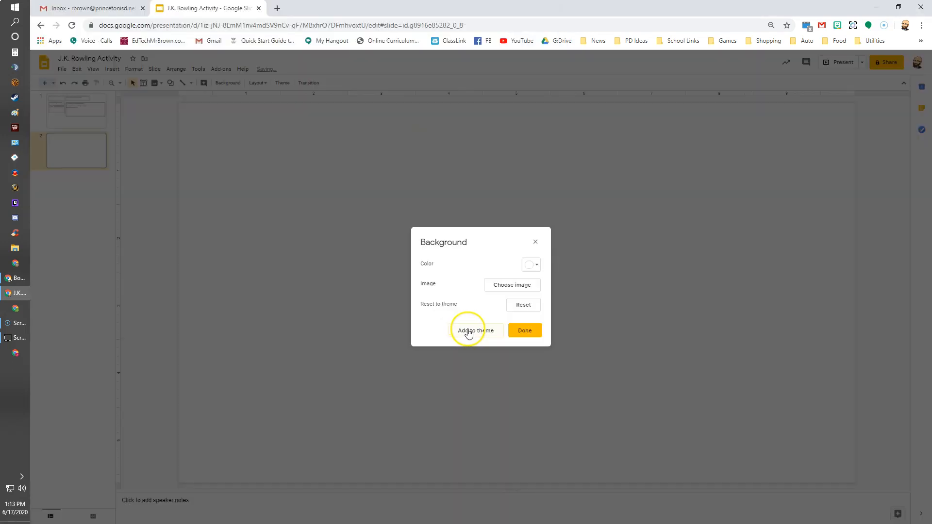
{"action": "left_click", "coordinate": [524, 332]}
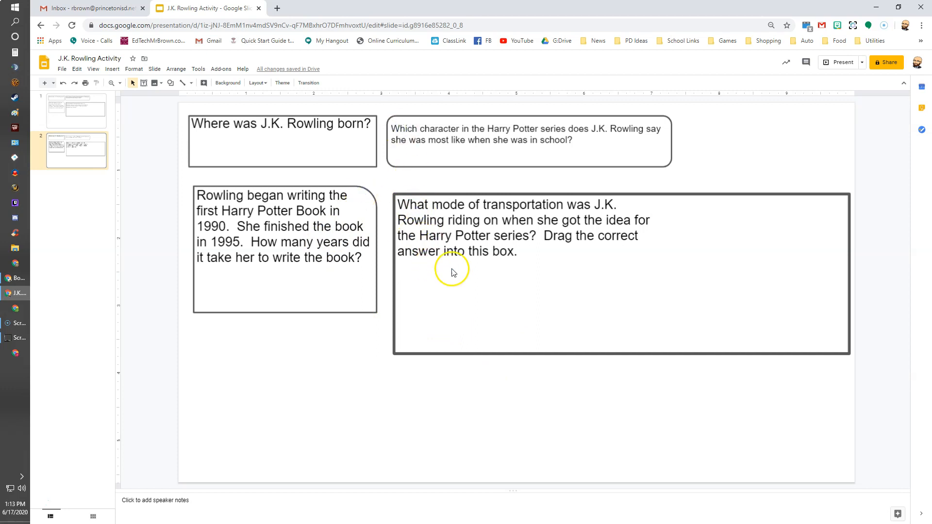
Step: Delete the original first slide with the editable question shapes
{"action": "left_click", "coordinate": [80, 115]}
{"action": "key", "text": "Delete"}
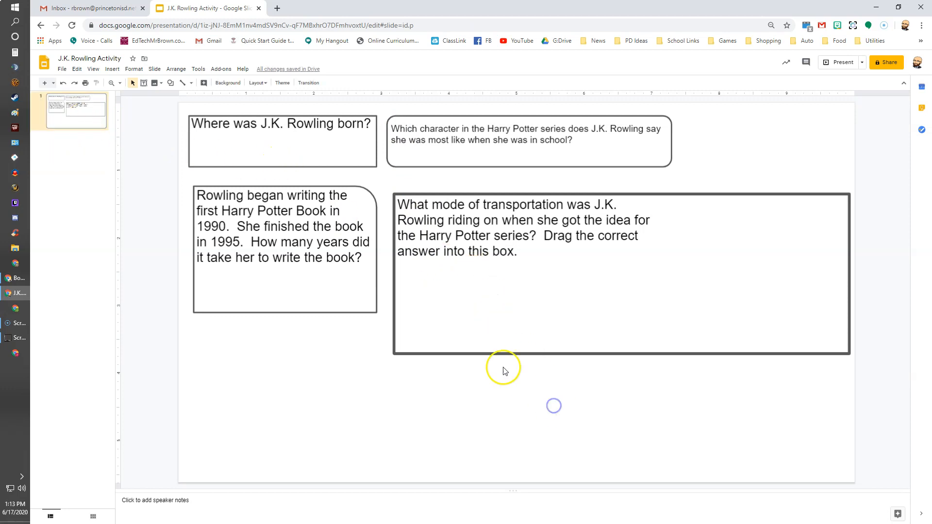
Step: Add a text box under the "Where was J.K. Rowling born?" question reading "Type your answer here"
{"action": "left_click", "coordinate": [144, 83]}
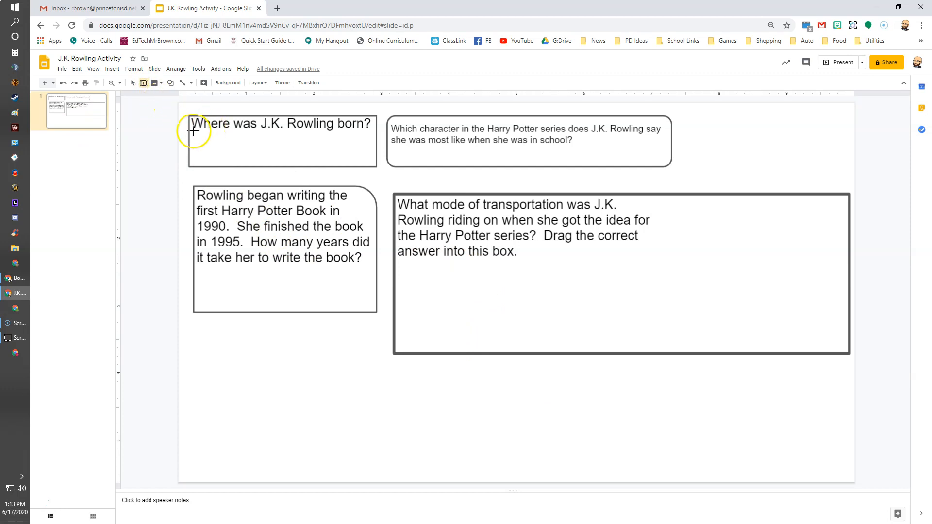
{"action": "left_click_drag", "start_coordinate": [193, 130], "coordinate": [370, 162]}
{"action": "type", "text": "T"}
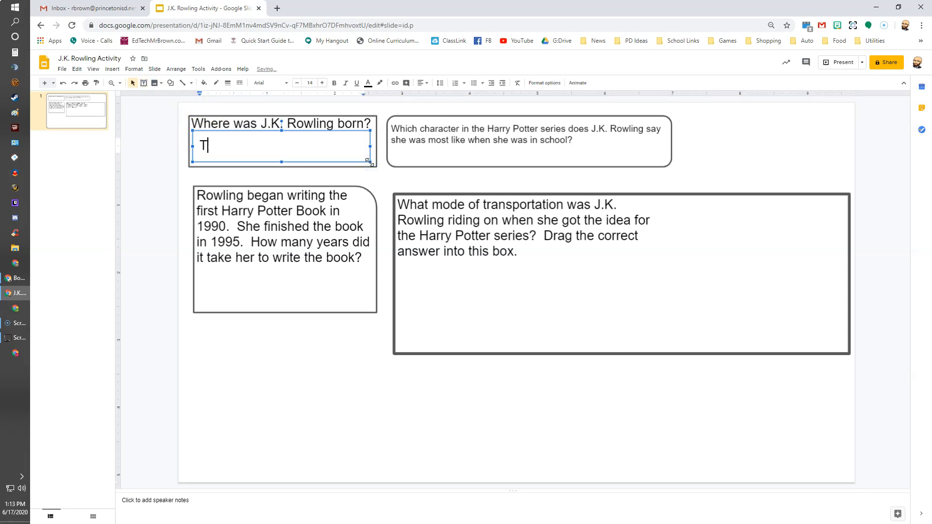
{"action": "type", "text": "ype answer here"}
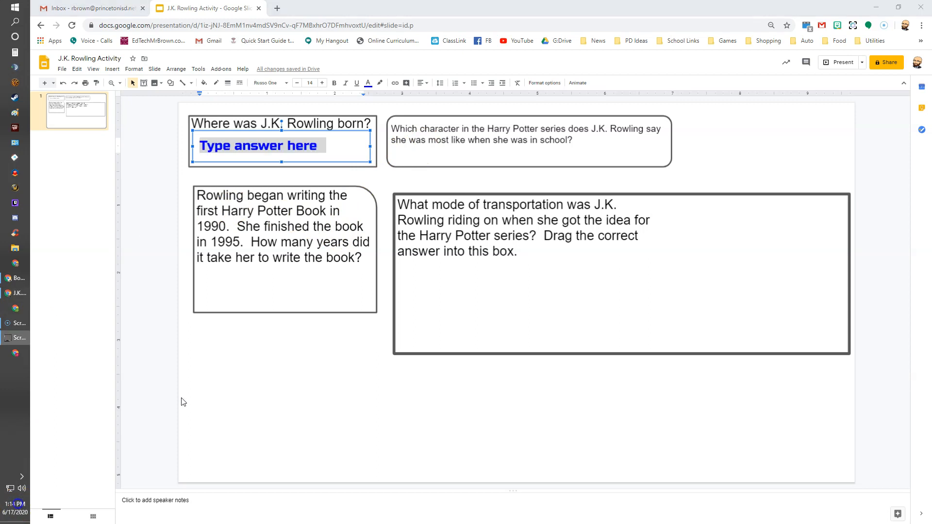
{"action": "left_click", "coordinate": [235, 152]}
{"action": "type", "text": "your"}
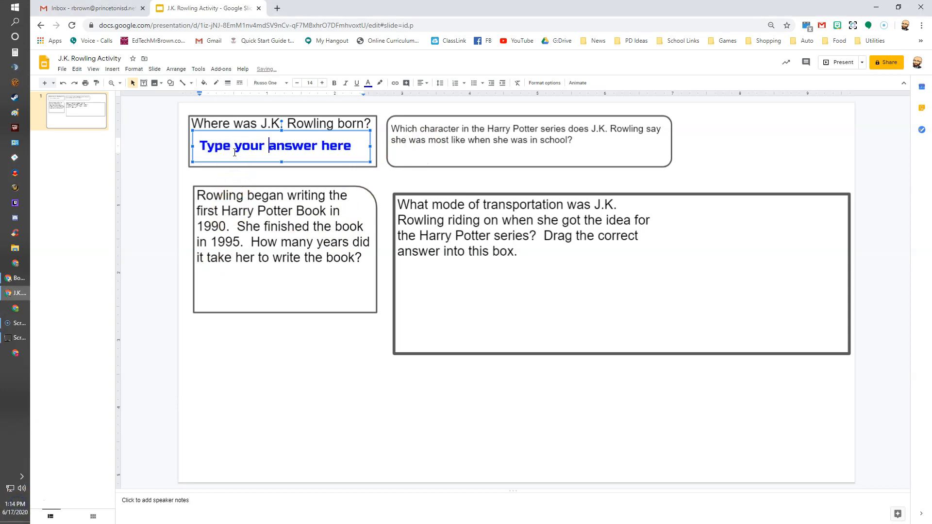
Step: Copy the answer text box into the question box about years spent writing and the one about the Harry Potter character
{"action": "left_click", "coordinate": [305, 141]}
{"action": "left_click", "coordinate": [306, 131]}
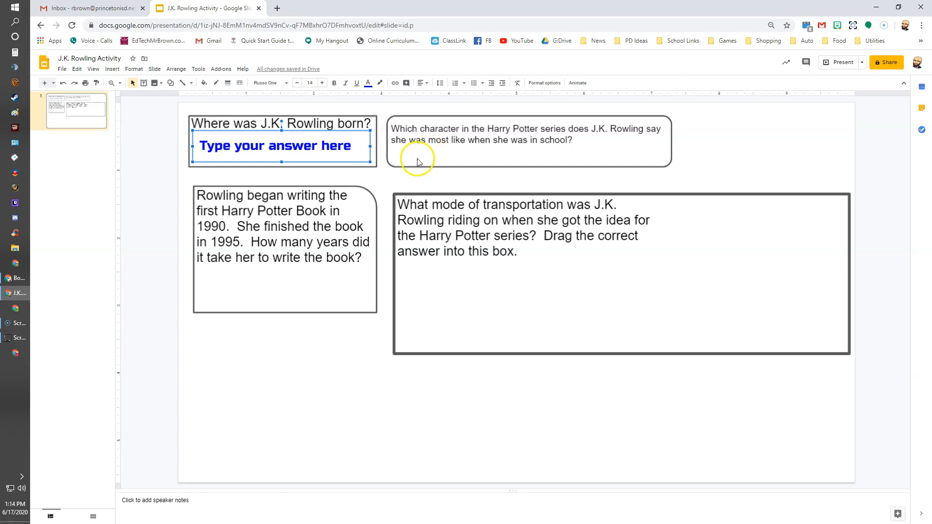
{"action": "key", "text": "ctrl+d"}
{"action": "left_click_drag", "start_coordinate": [315, 173], "coordinate": [308, 302]}
{"action": "key", "text": "ctrl+v"}
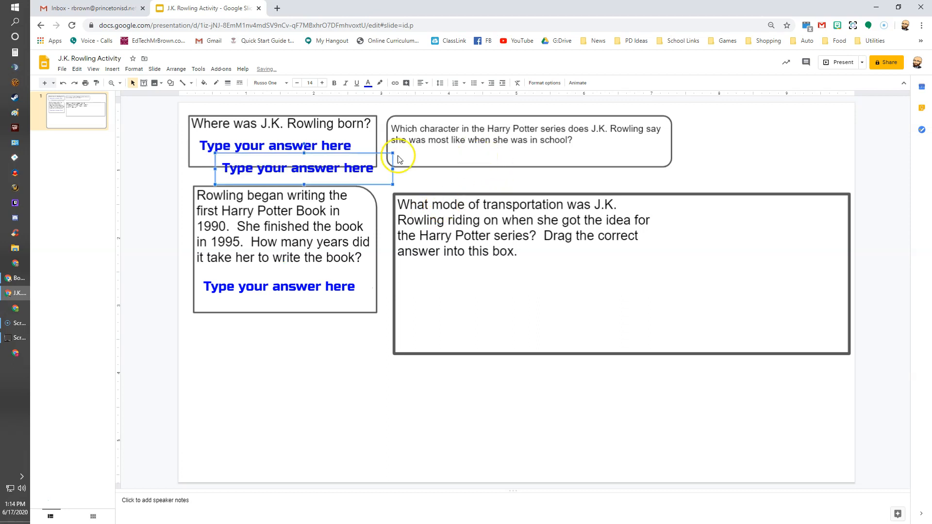
{"action": "left_click_drag", "start_coordinate": [388, 155], "coordinate": [662, 136]}
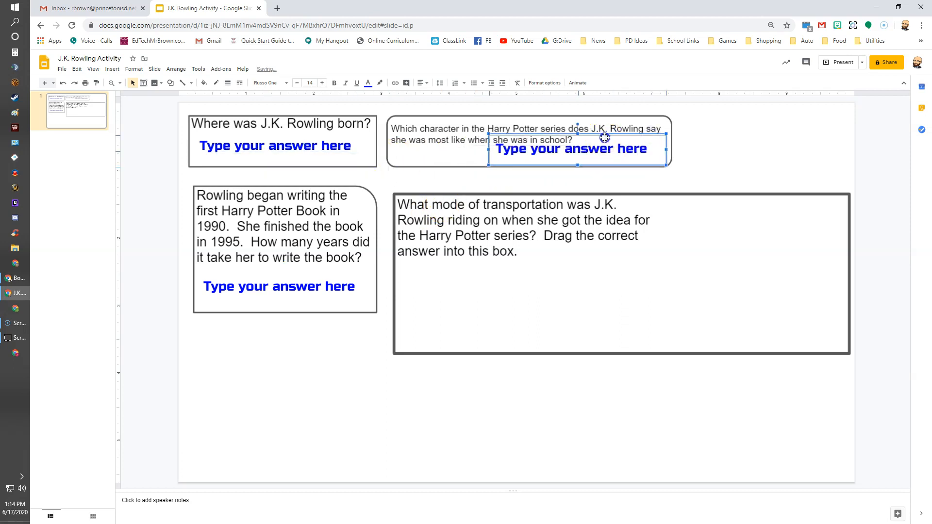
{"action": "left_click_drag", "start_coordinate": [602, 143], "coordinate": [605, 146]}
{"action": "left_click", "coordinate": [568, 281]}
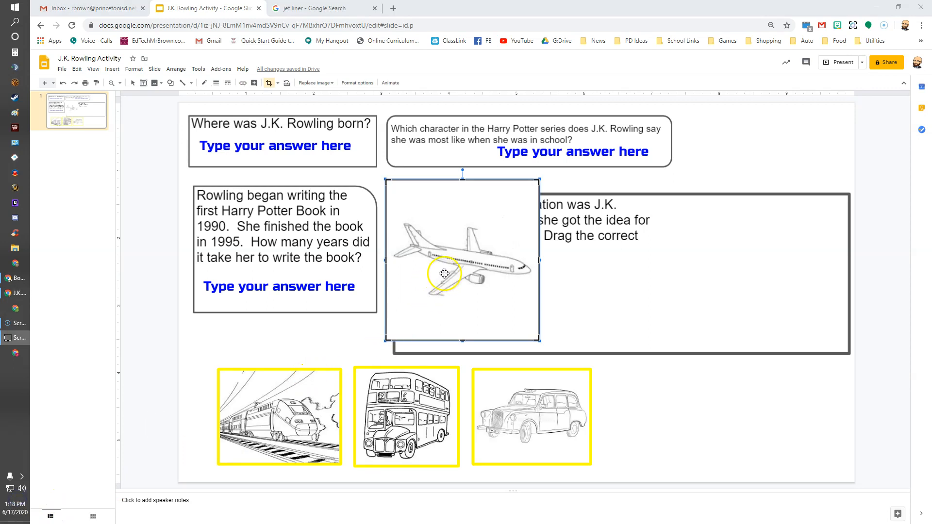
Step: Shrink the airplane image and place it beside the taxi picture below the transportation question box
{"action": "left_click_drag", "start_coordinate": [465, 279], "coordinate": [668, 339]}
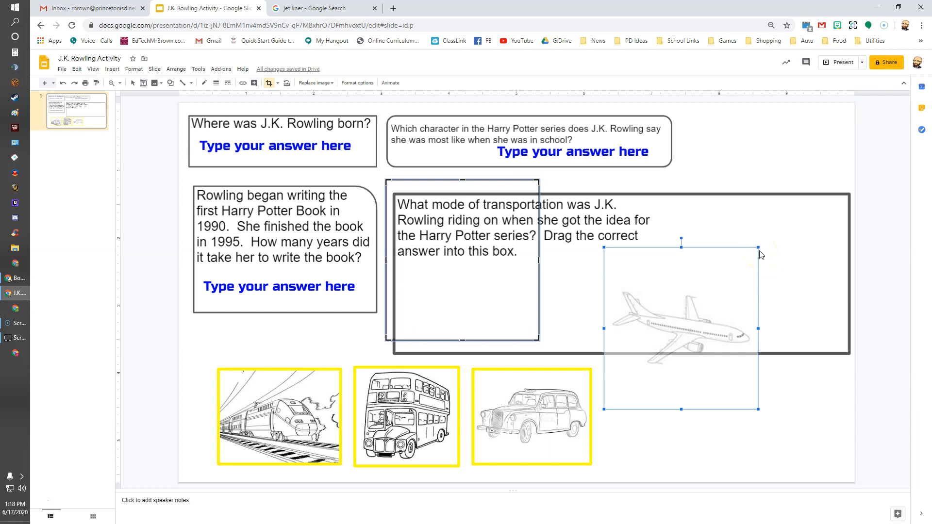
{"action": "left_click", "coordinate": [760, 252]}
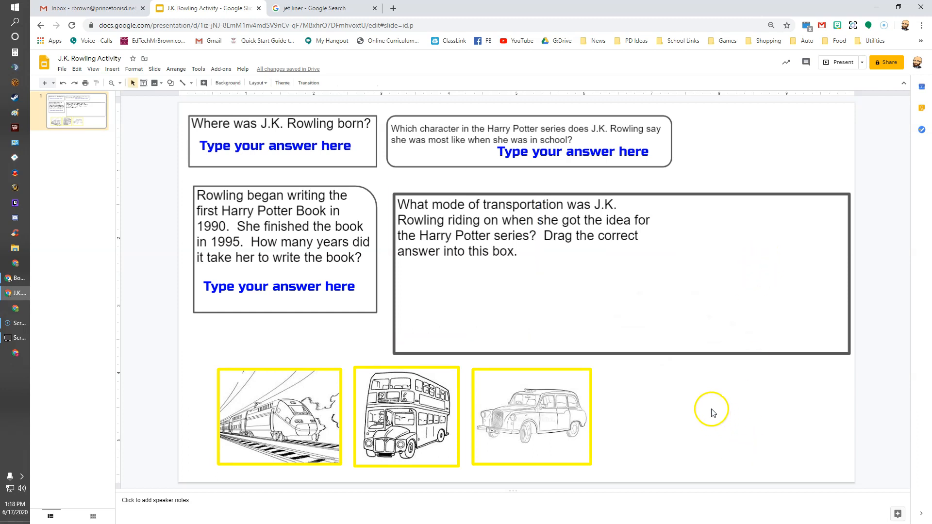
{"action": "left_click", "coordinate": [697, 276]}
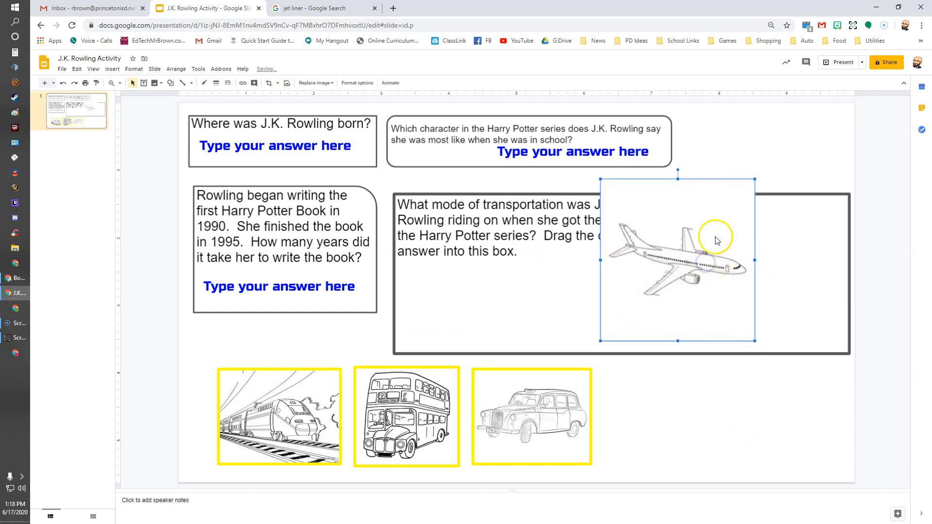
{"action": "left_click_drag", "start_coordinate": [755, 179], "coordinate": [706, 229]}
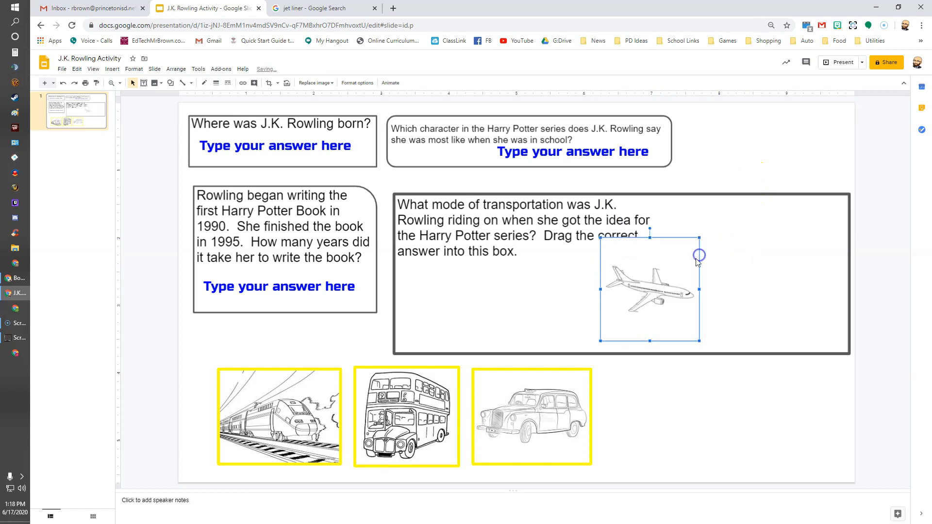
{"action": "left_click_drag", "start_coordinate": [654, 311], "coordinate": [667, 417]}
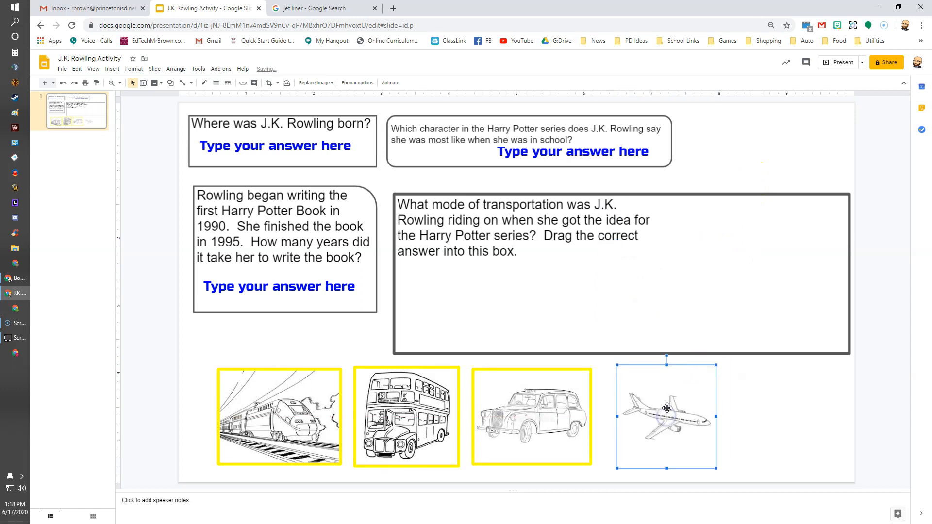
Step: Crop the empty space above and below the airplane in its image
{"action": "double_click", "coordinate": [668, 412]}
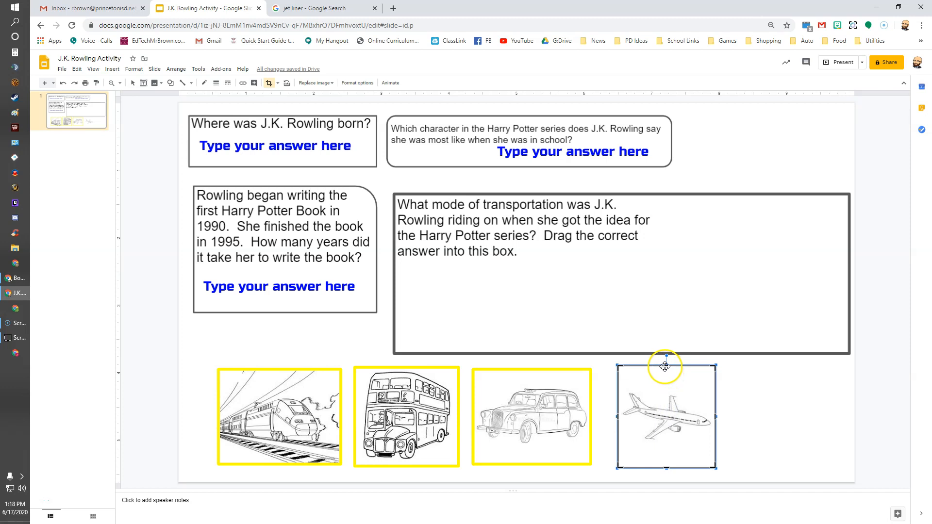
{"action": "left_click_drag", "start_coordinate": [665, 370], "coordinate": [664, 386]}
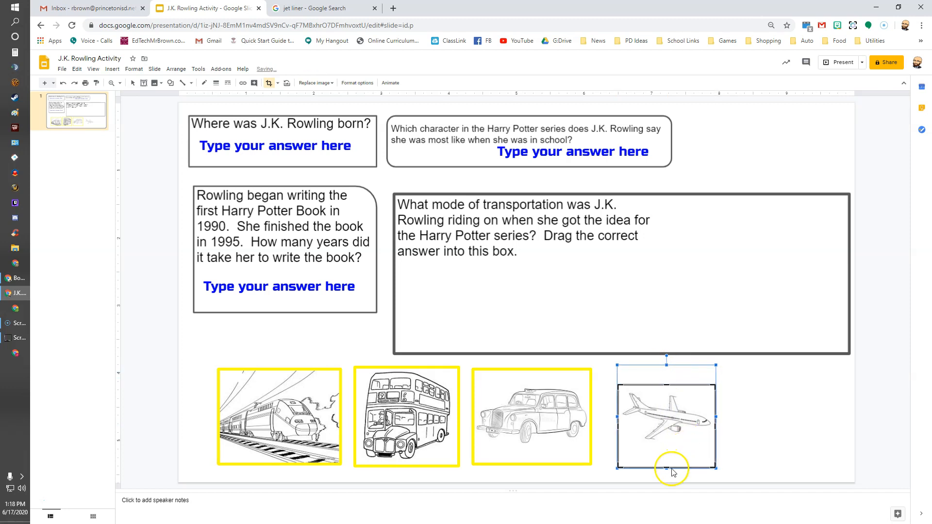
{"action": "left_click_drag", "start_coordinate": [669, 468], "coordinate": [668, 451]}
{"action": "left_click", "coordinate": [747, 438]}
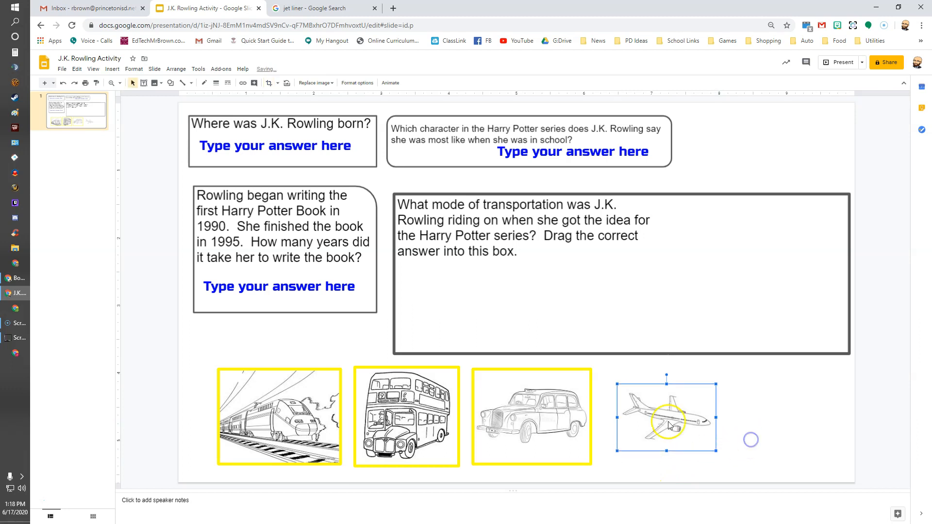